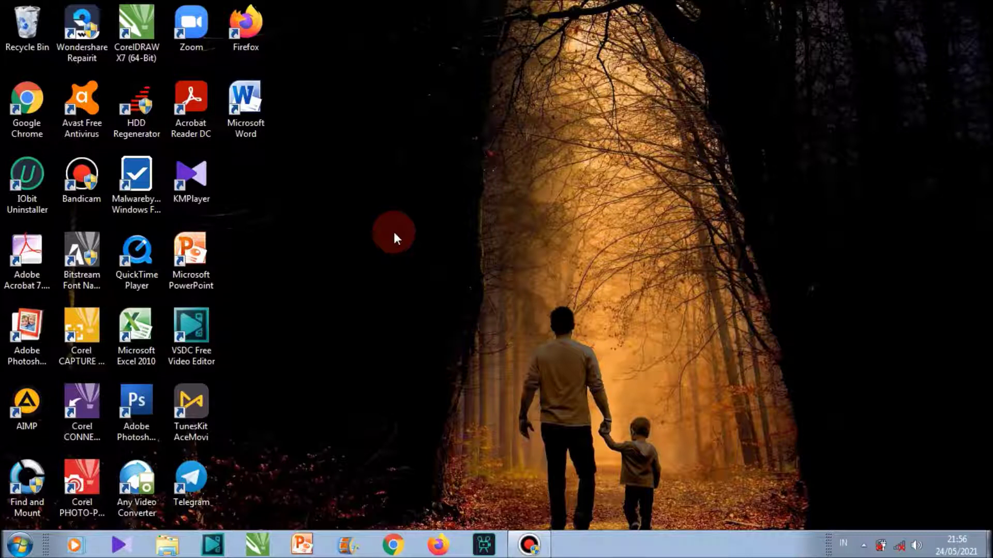
Step: Select the Microsoft Word shortcut on the Windows desktop
{"action": "left_click", "coordinate": [260, 105]}
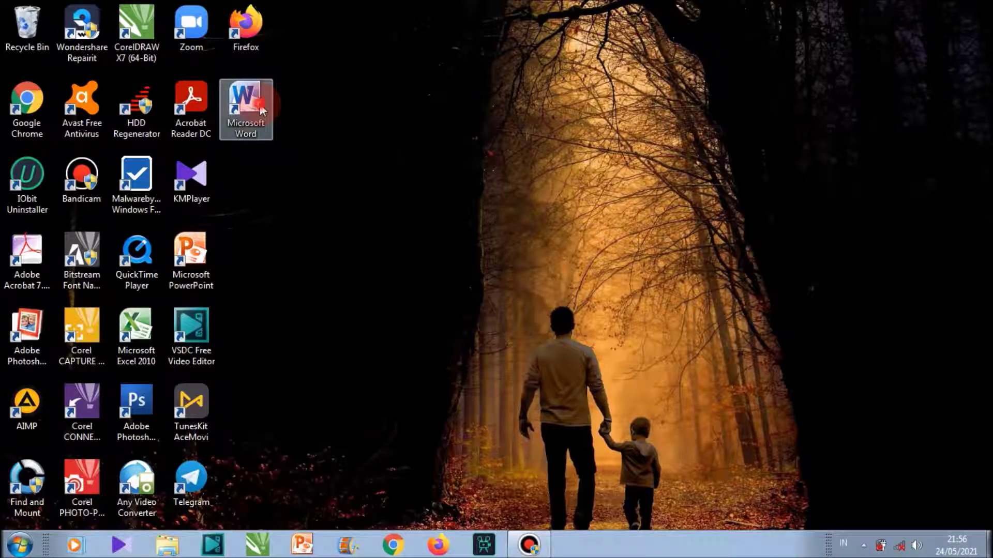
Step: Launch Word with a blank Document1 and bring up the Word Options dialog
{"action": "double_click", "coordinate": [259, 103]}
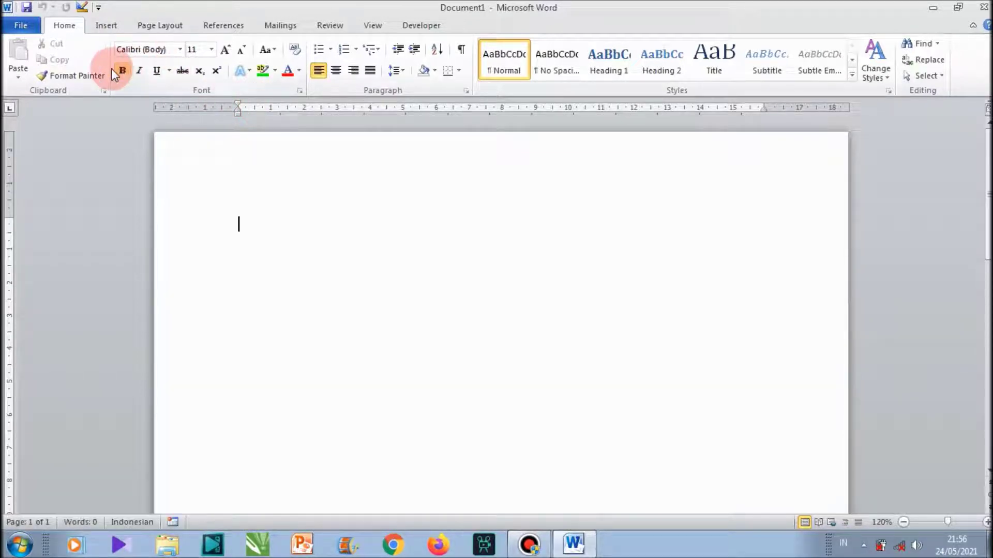
{"action": "left_click", "coordinate": [22, 27]}
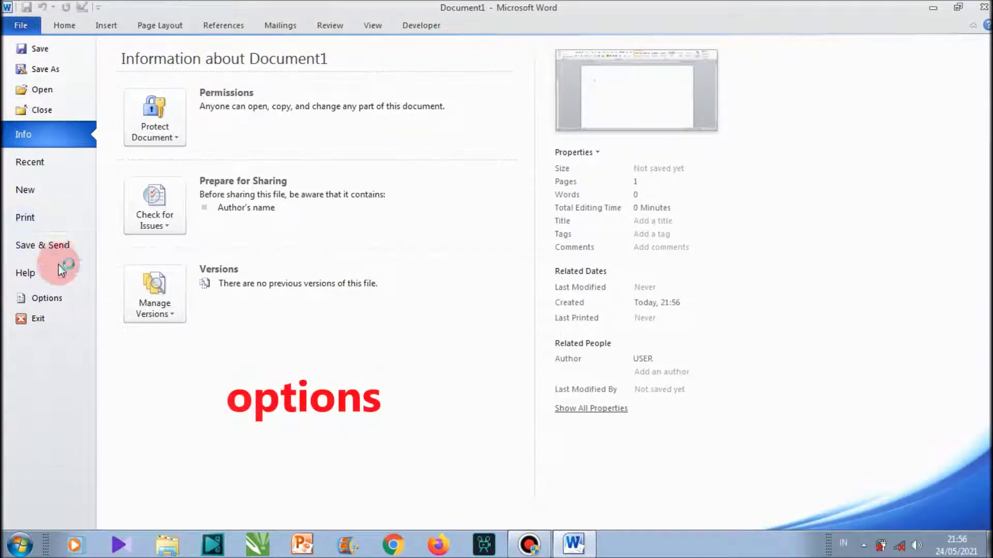
{"action": "left_click", "coordinate": [66, 298]}
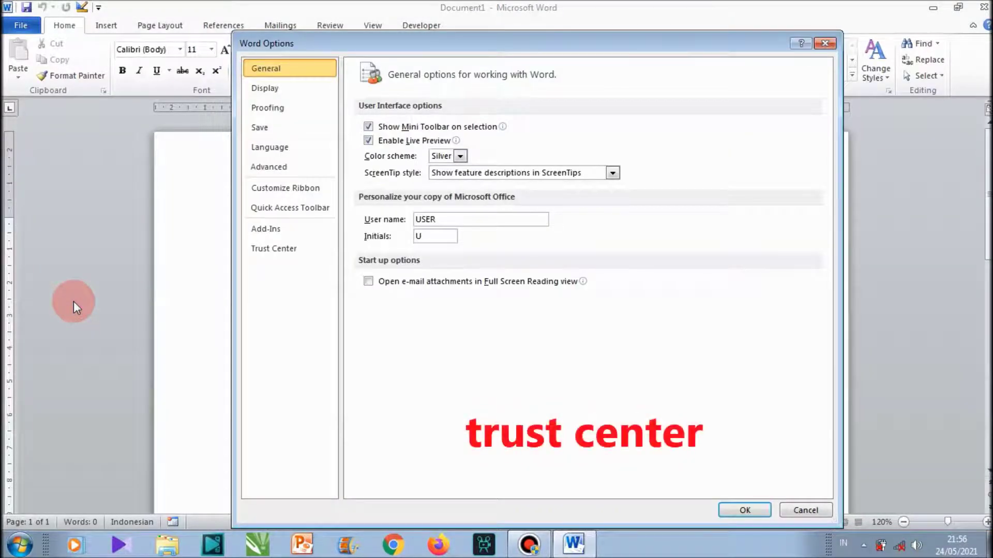
Step: Go to the Trust Center page in Word Options and open Trust Center Settings
{"action": "left_click", "coordinate": [314, 249]}
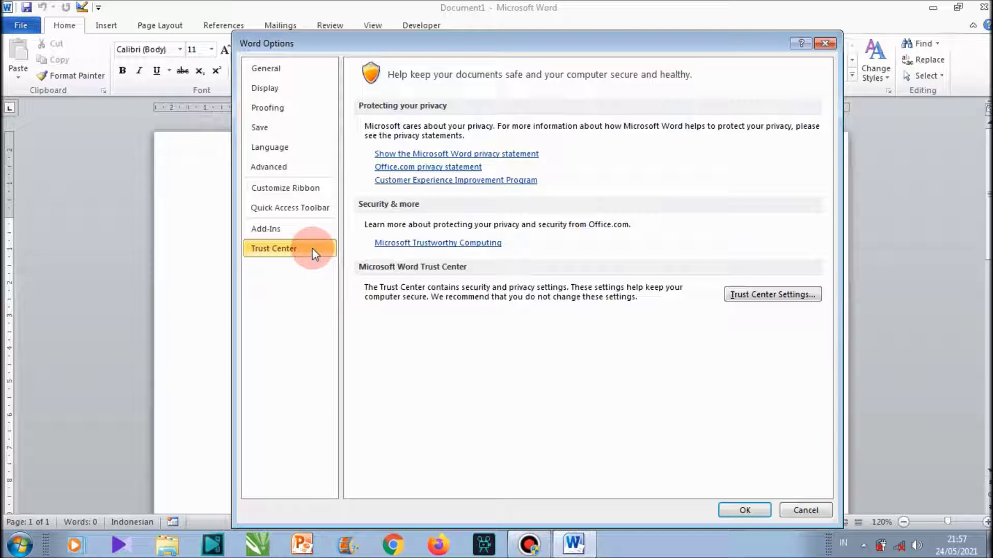
{"action": "left_click", "coordinate": [752, 294]}
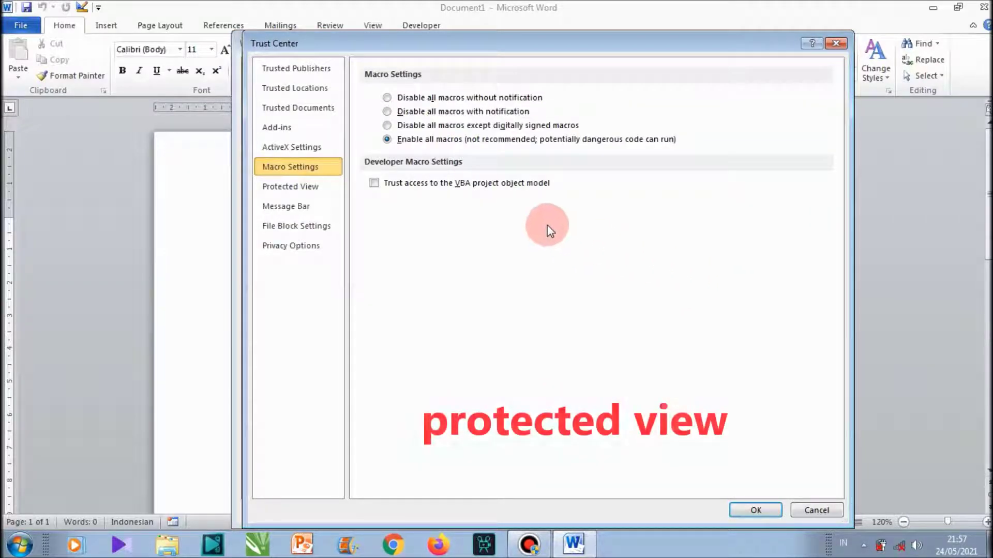
Step: Disable Protected View for Internet files, unsafe locations and Outlook attachments, and confirm both dialogs
{"action": "left_click", "coordinate": [322, 188]}
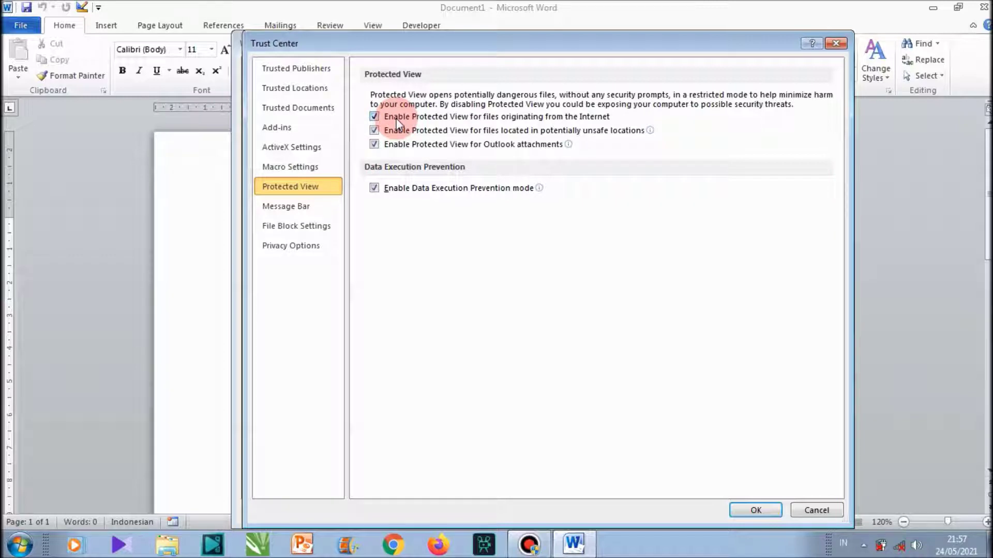
{"action": "left_click", "coordinate": [376, 117]}
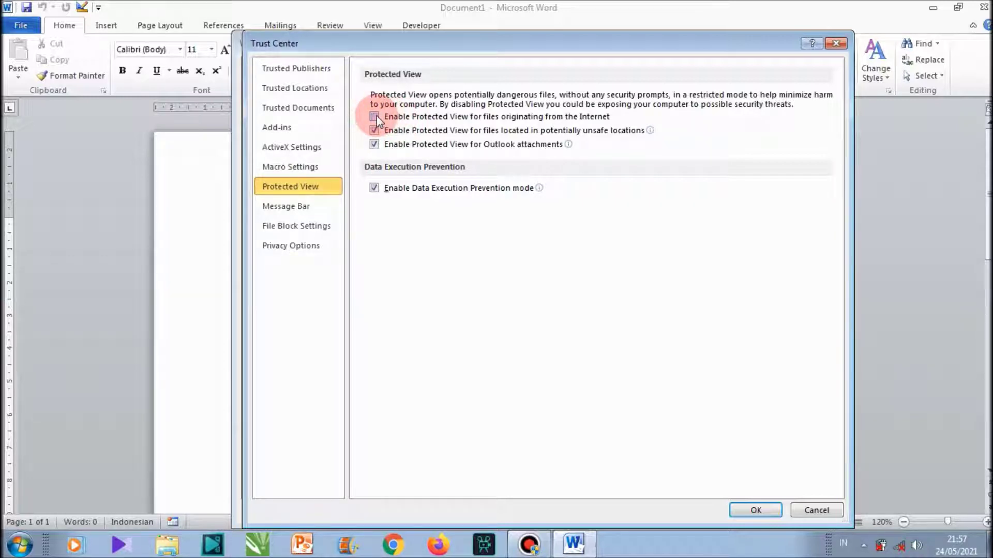
{"action": "left_click", "coordinate": [375, 131]}
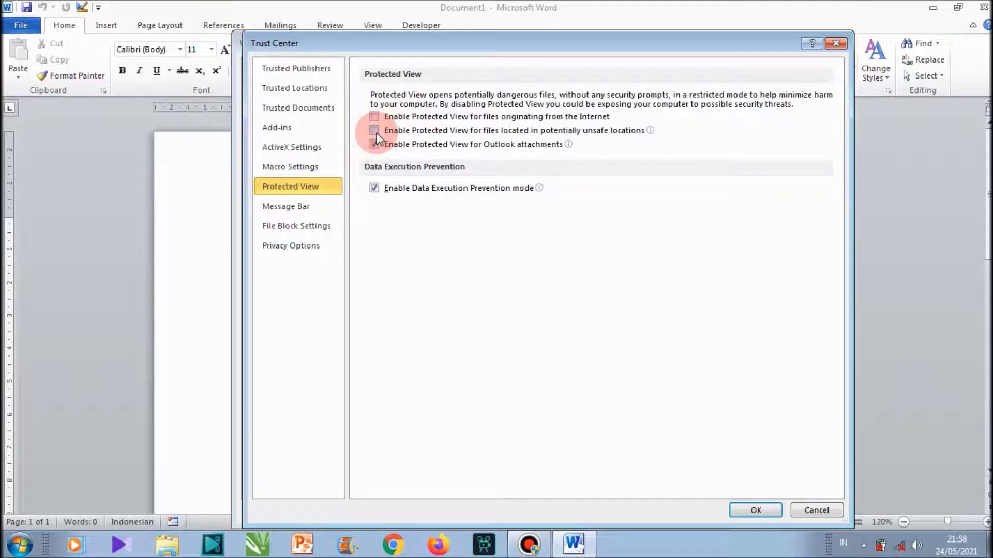
{"action": "left_click", "coordinate": [373, 144]}
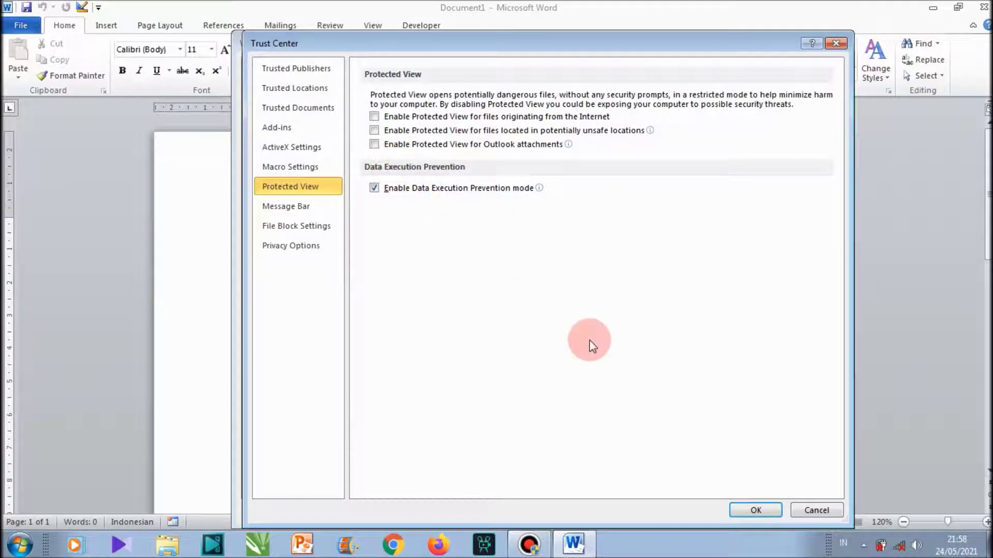
{"action": "left_click", "coordinate": [755, 510]}
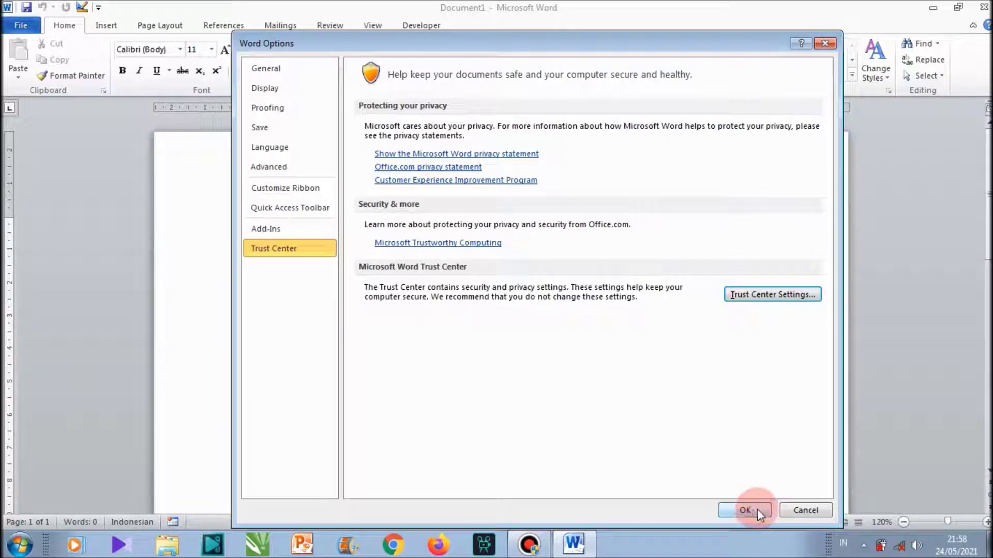
{"action": "left_click", "coordinate": [757, 509]}
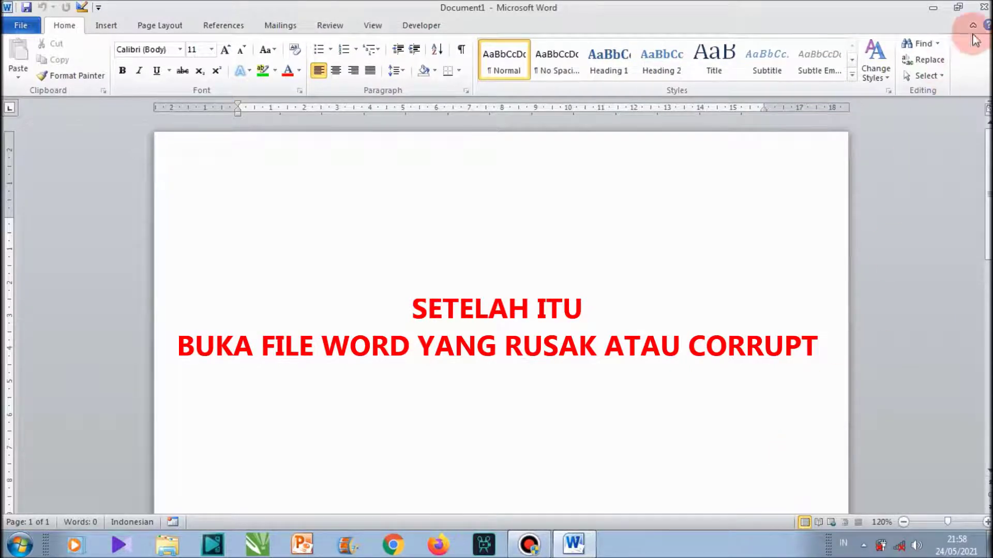
Step: Restart Word and bring up the Open dialog from the File menu
{"action": "left_click", "coordinate": [985, 7]}
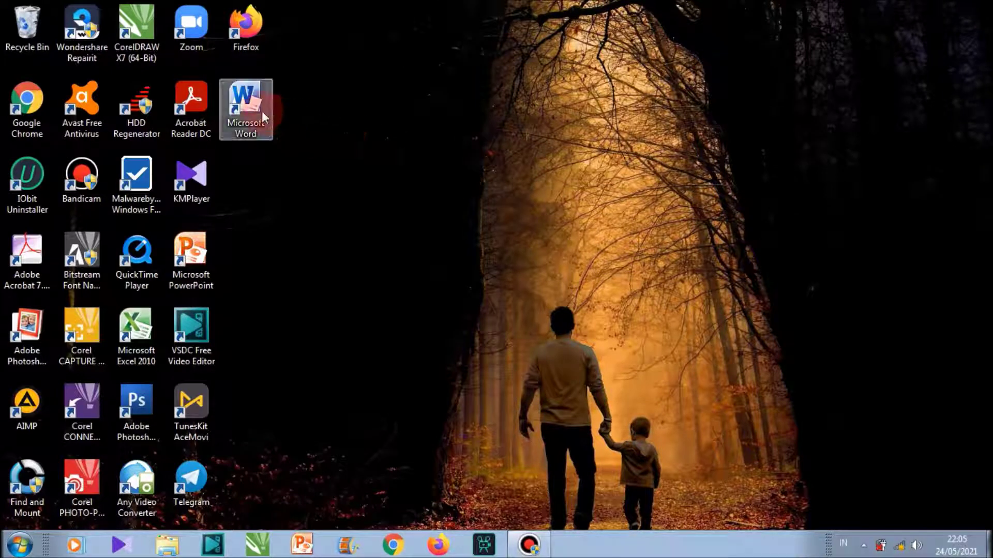
{"action": "double_click", "coordinate": [256, 109]}
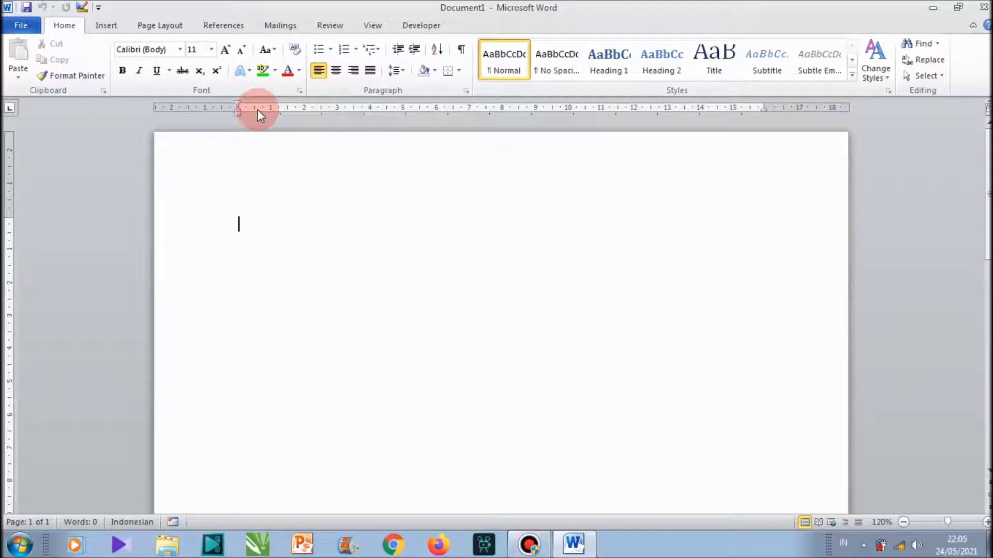
{"action": "left_click", "coordinate": [23, 26]}
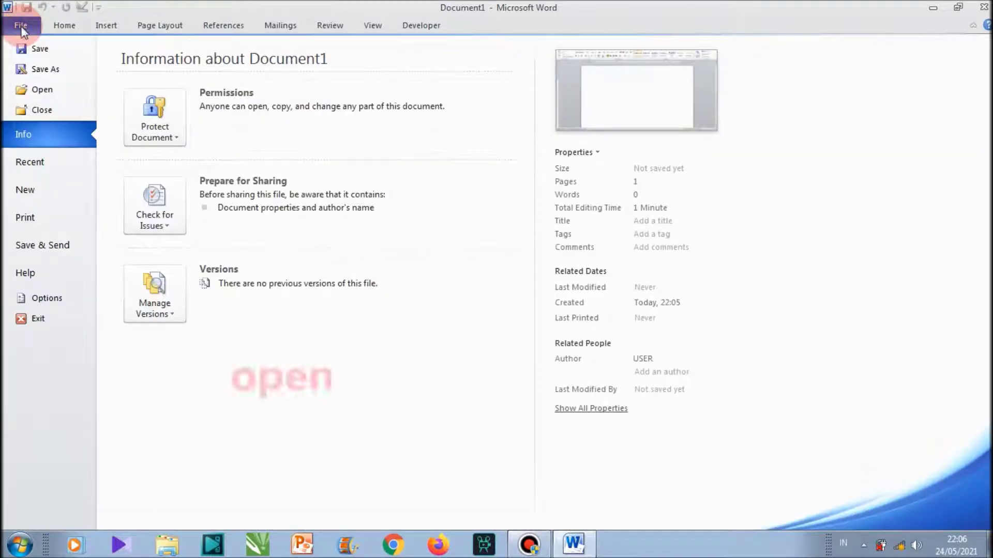
{"action": "left_click", "coordinate": [69, 93]}
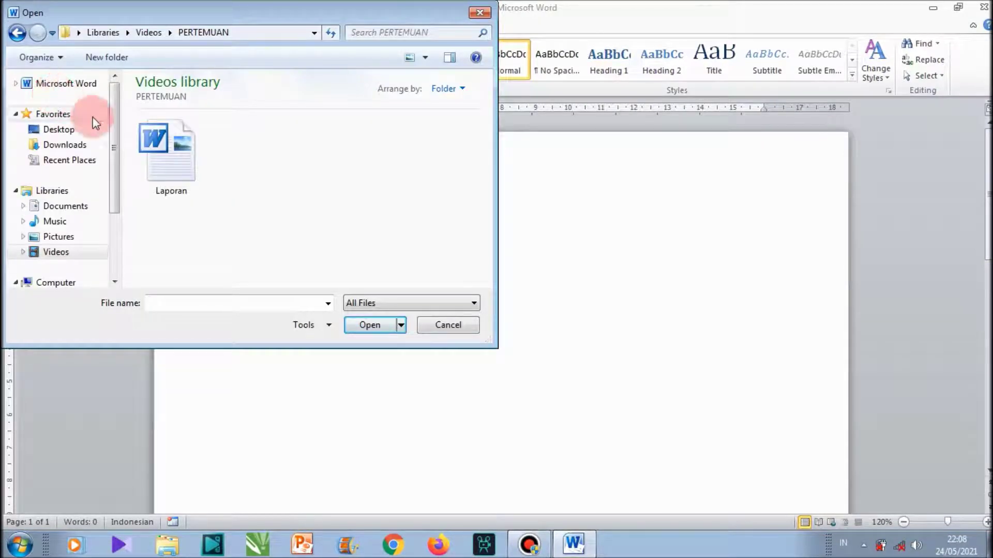
Step: Select Laporan in the PERTEMUAN folder and show the Open button's mode menu
{"action": "left_click", "coordinate": [178, 169]}
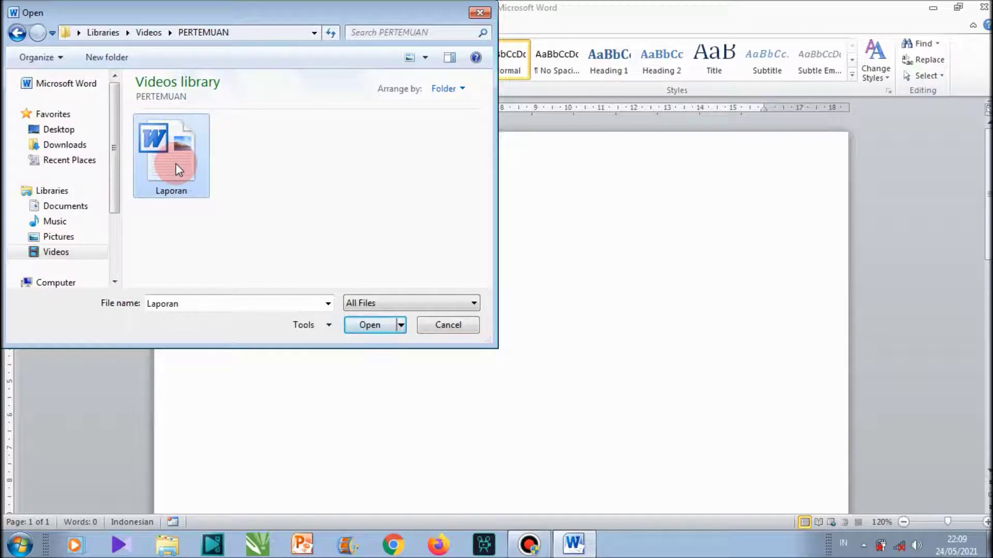
{"action": "left_click", "coordinate": [402, 325]}
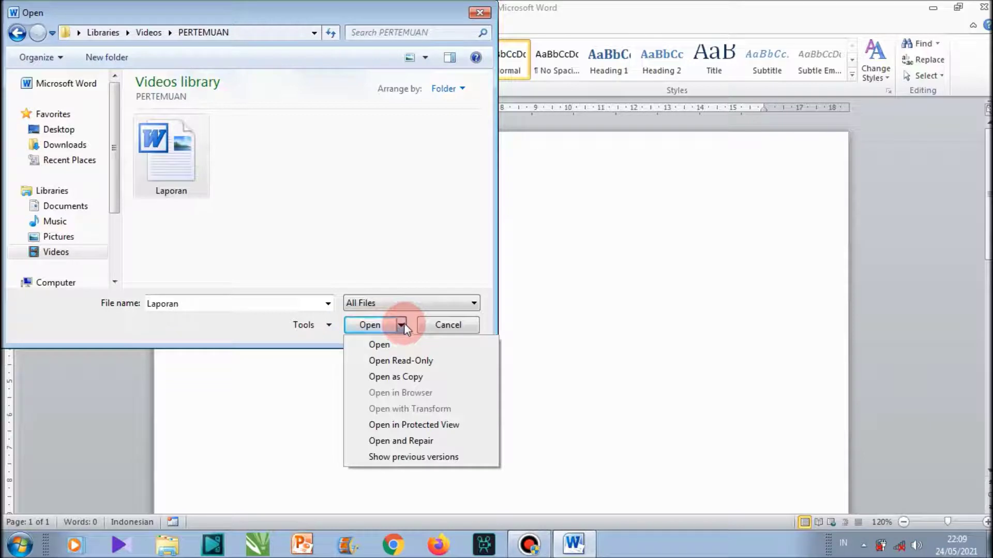
Step: Open Laporan with Open and Repair, check the recovered report, then close Word
{"action": "left_click", "coordinate": [443, 442]}
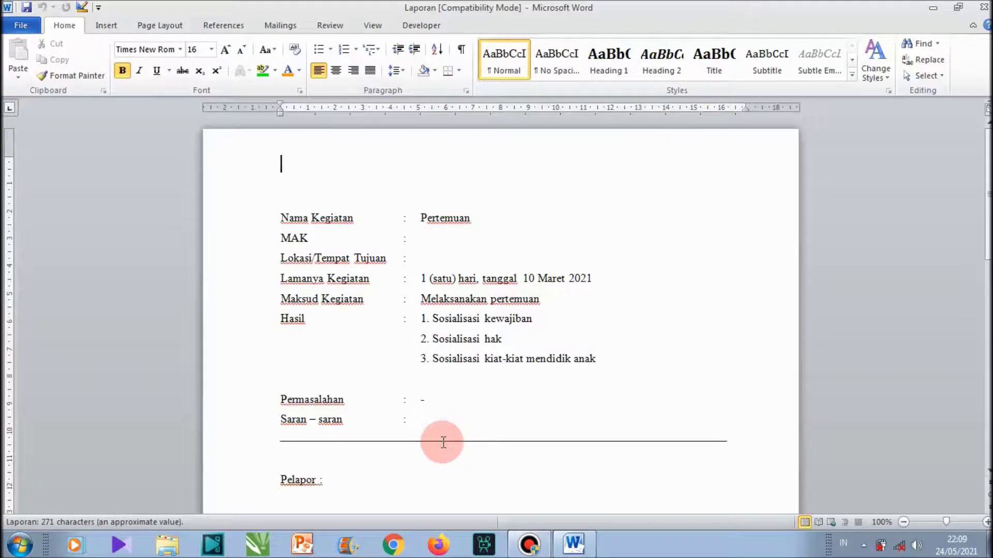
{"action": "left_click", "coordinate": [443, 442]}
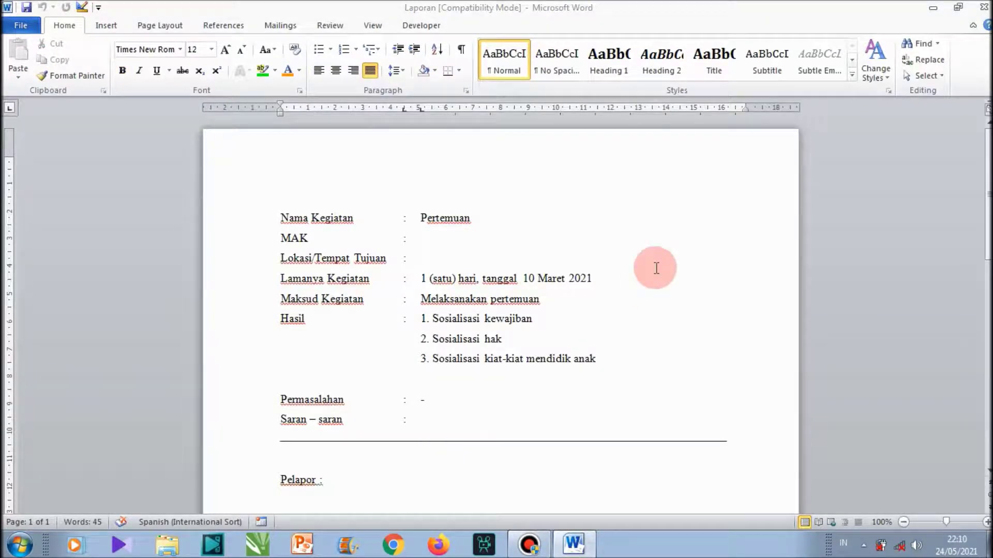
{"action": "left_click", "coordinate": [984, 7]}
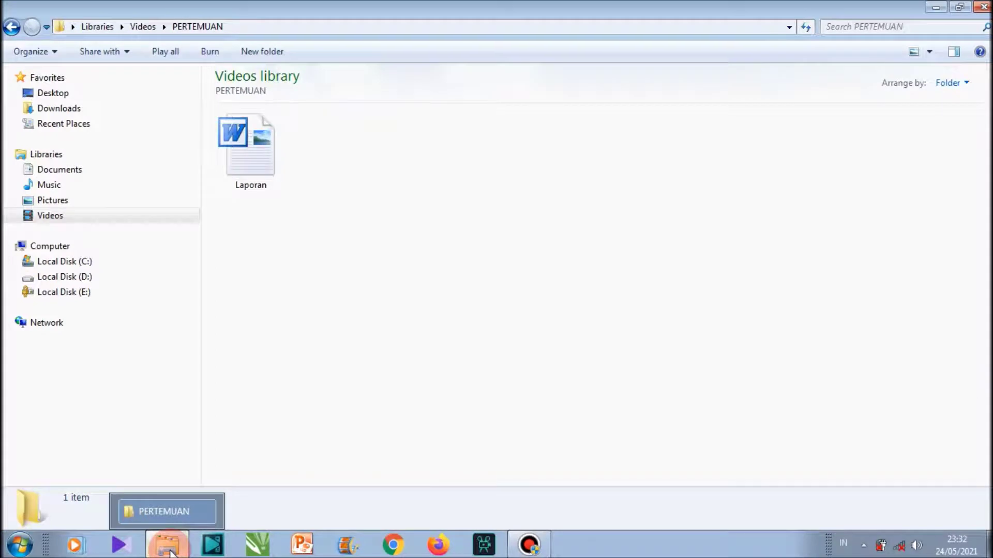
{"action": "mouse_move", "coordinate": [246, 151]}
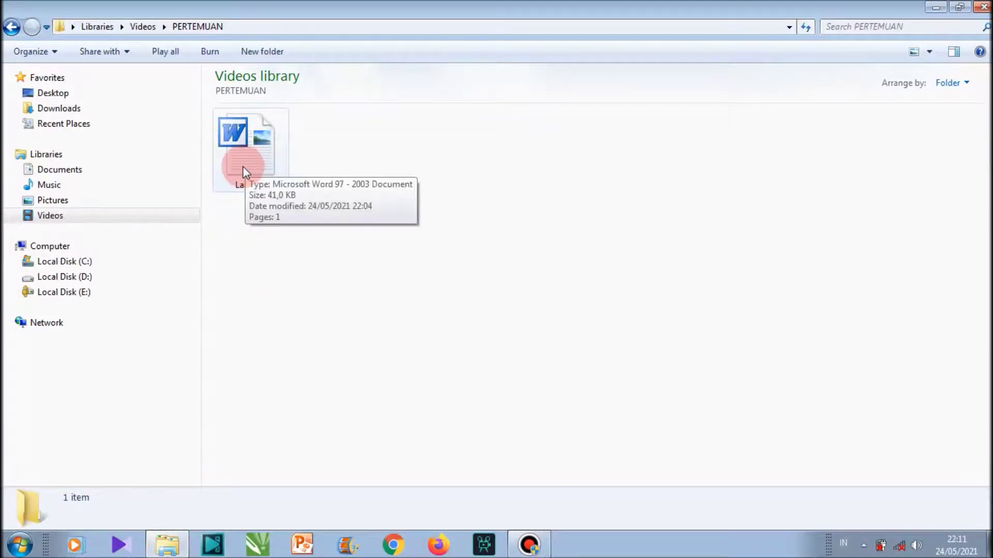
Step: Open Laporan in WordPad through Open with, picking WordPad under Other Programs
{"action": "right_click", "coordinate": [243, 166]}
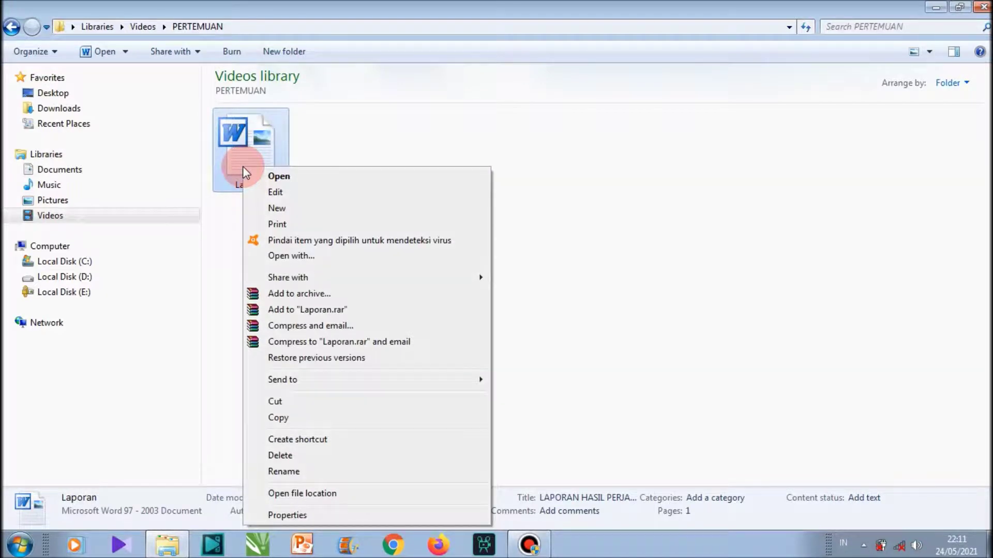
{"action": "left_click", "coordinate": [325, 258]}
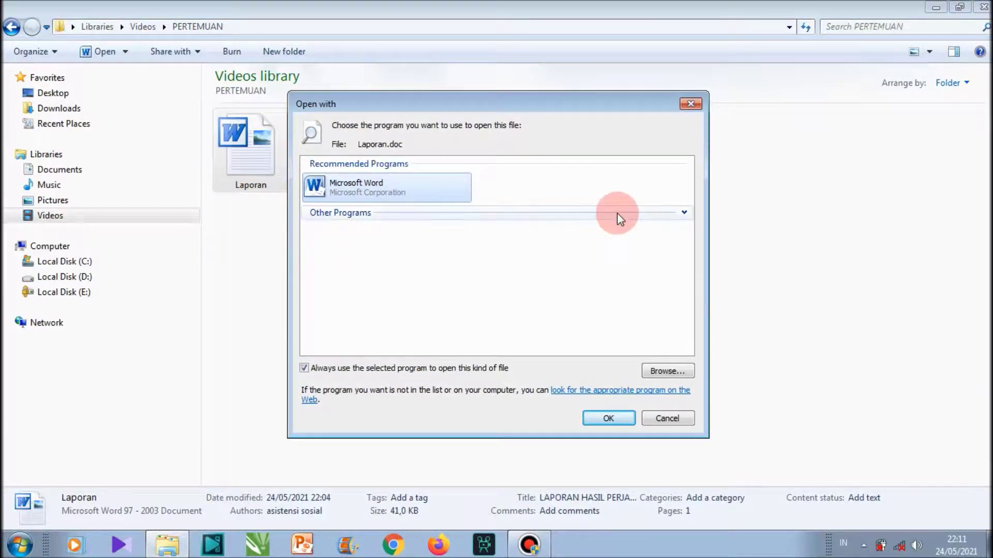
{"action": "left_click", "coordinate": [684, 213]}
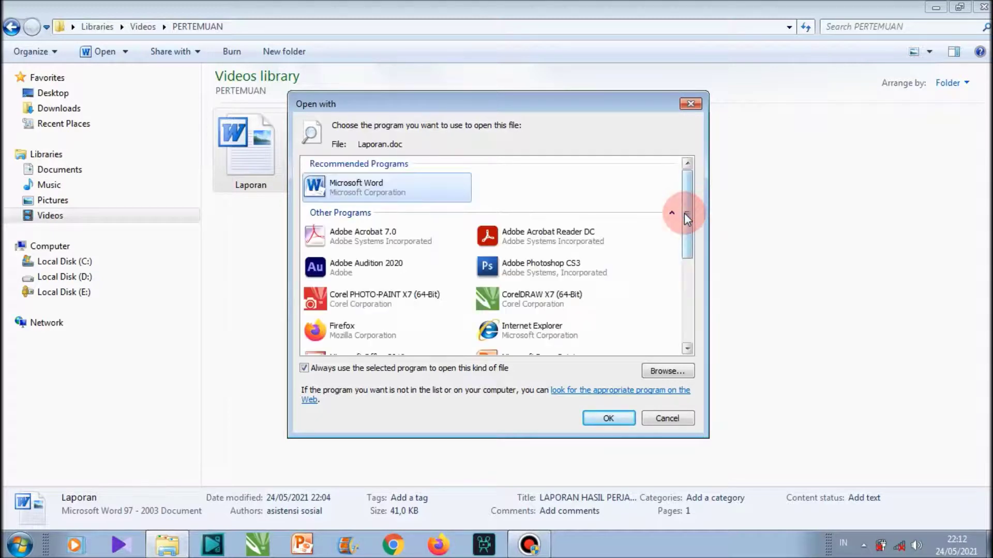
{"action": "left_click_drag", "start_coordinate": [684, 213], "coordinate": [694, 313]}
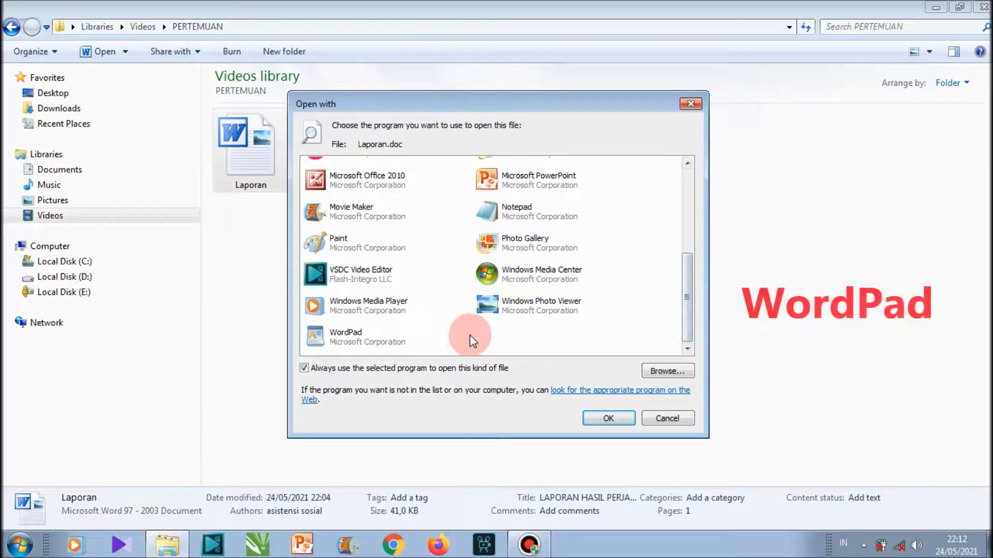
{"action": "left_click", "coordinate": [390, 340]}
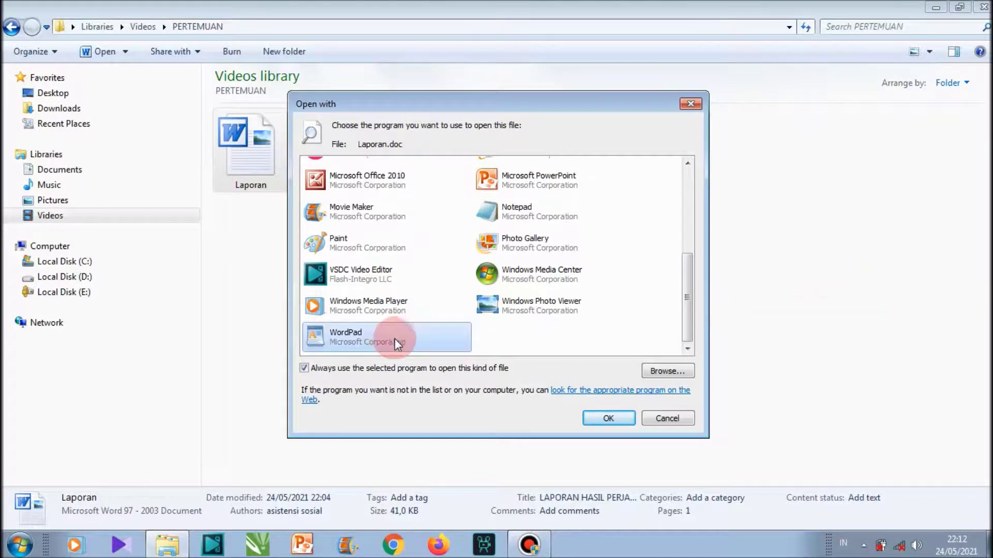
{"action": "left_click", "coordinate": [594, 419]}
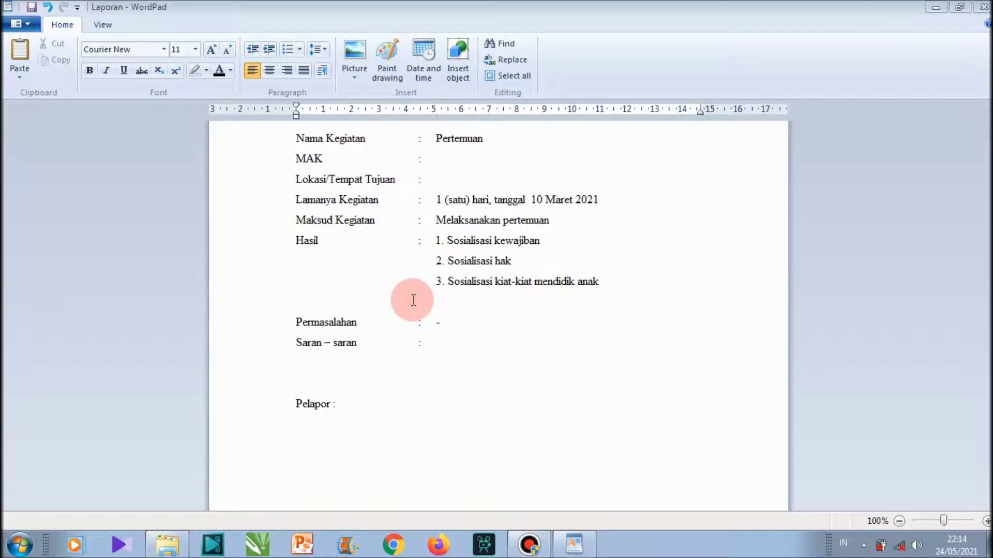
Step: Check Laporan's recovered report text inside WordPad
{"action": "left_click", "coordinate": [413, 300]}
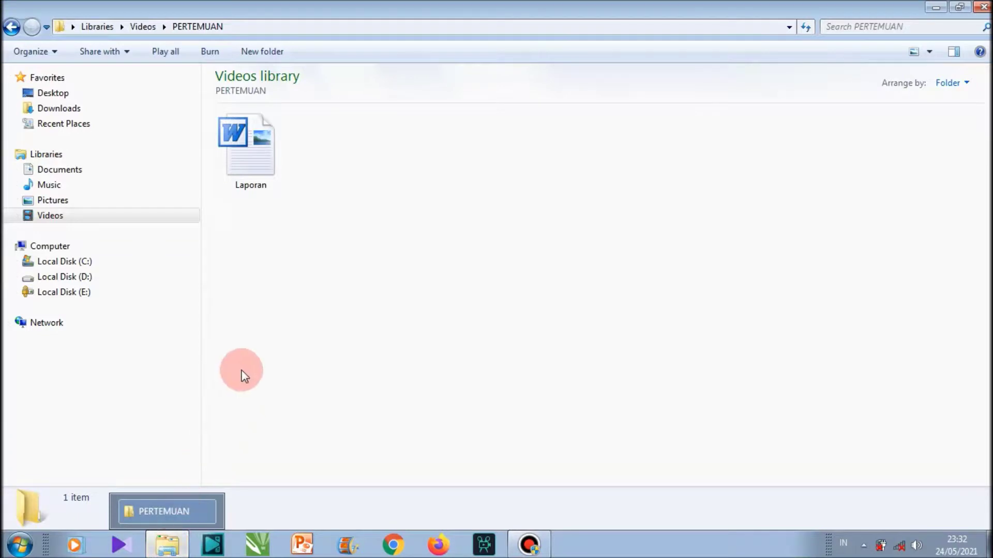
{"action": "mouse_move", "coordinate": [248, 151]}
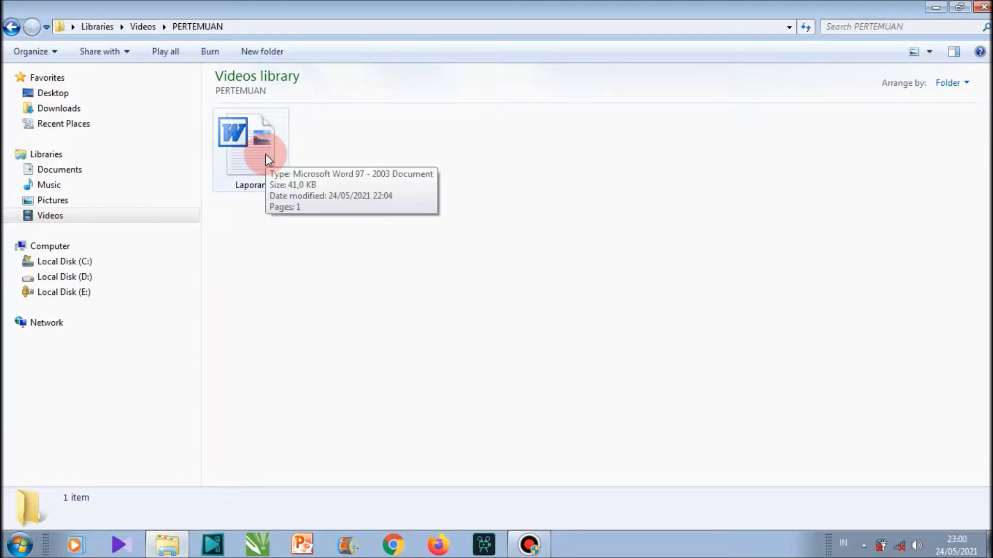
Step: Compress Laporan into Laporan.rar and open the new archive in WinRAR
{"action": "right_click", "coordinate": [265, 153]}
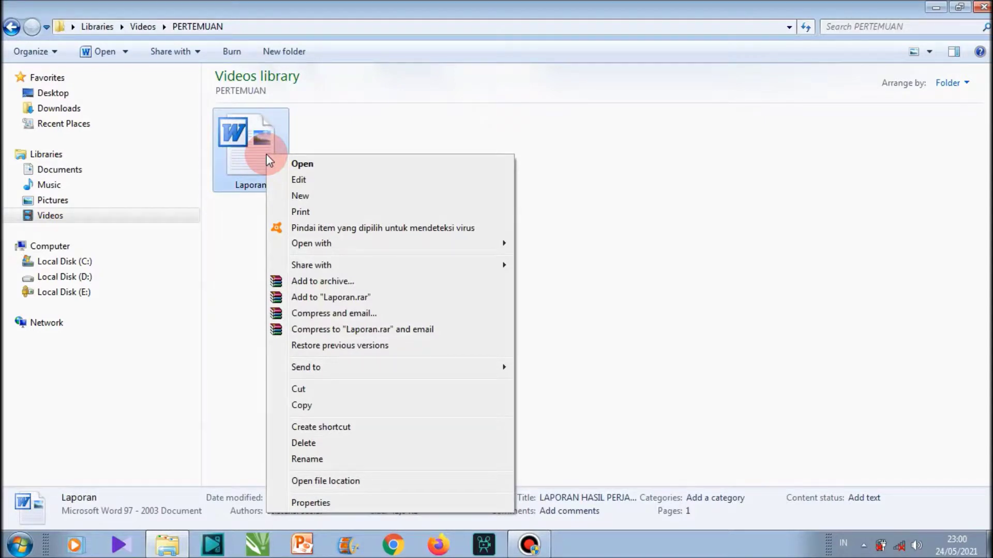
{"action": "left_click", "coordinate": [388, 298]}
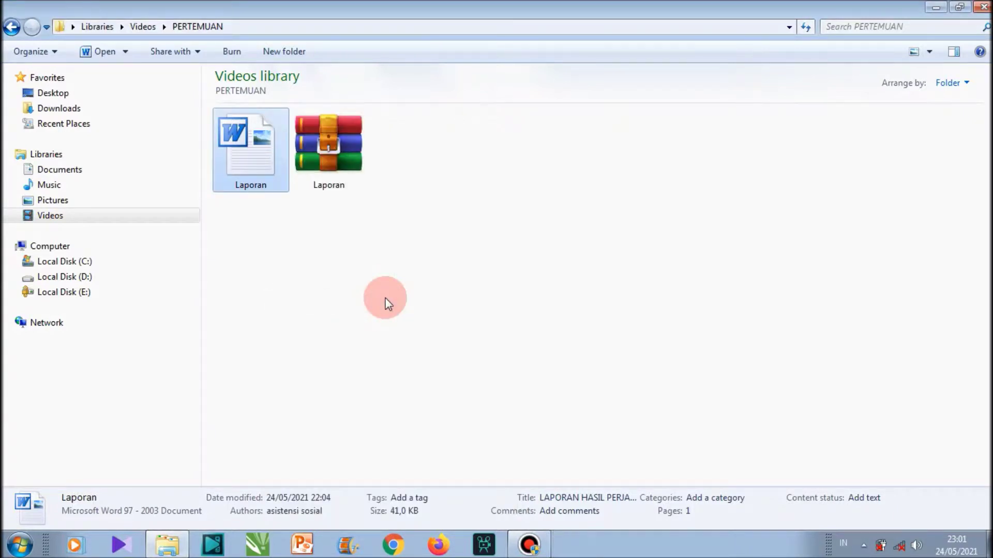
{"action": "left_click", "coordinate": [336, 152]}
{"action": "double_click", "coordinate": [336, 150]}
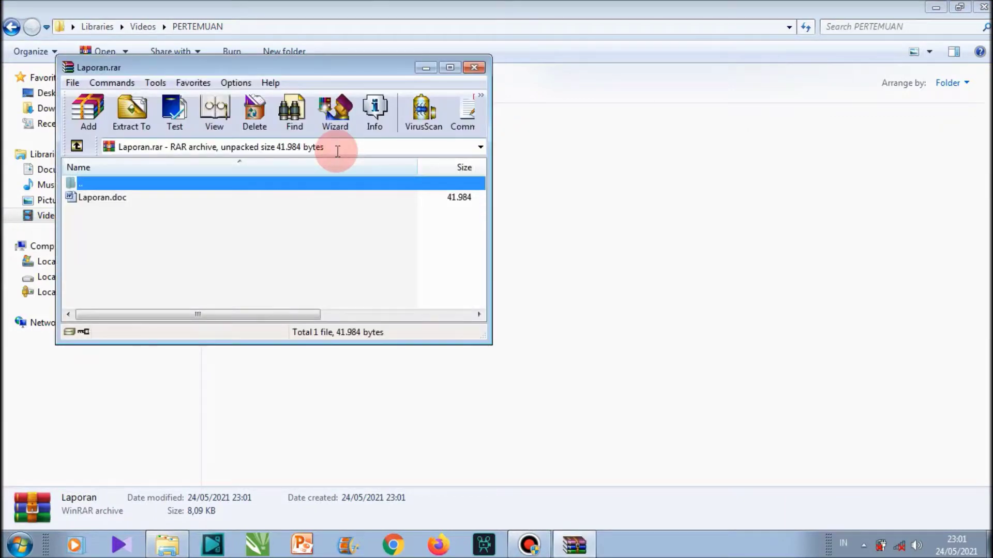
Step: Open Laporan.doc from the Laporan.rar archive in WinRAR so it loads in Word
{"action": "double_click", "coordinate": [231, 200]}
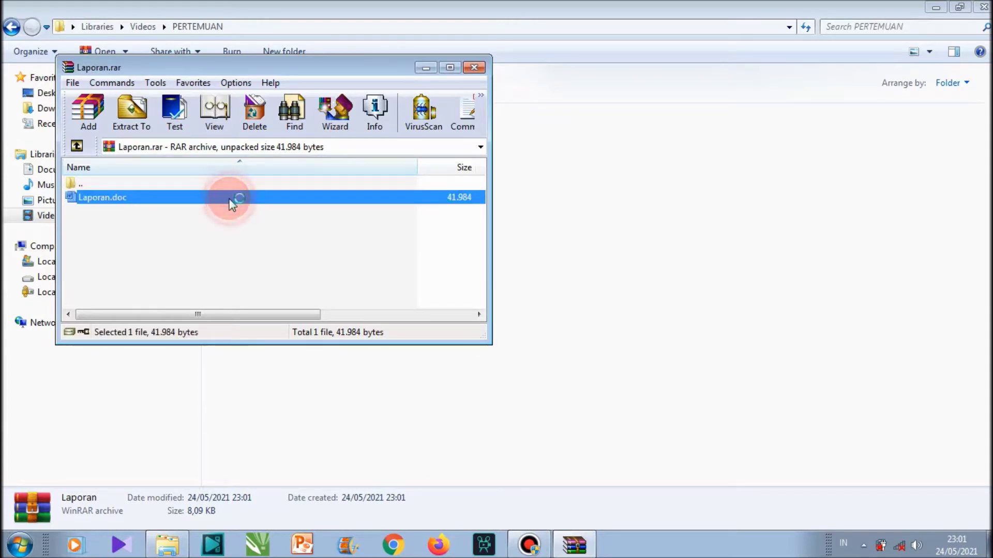